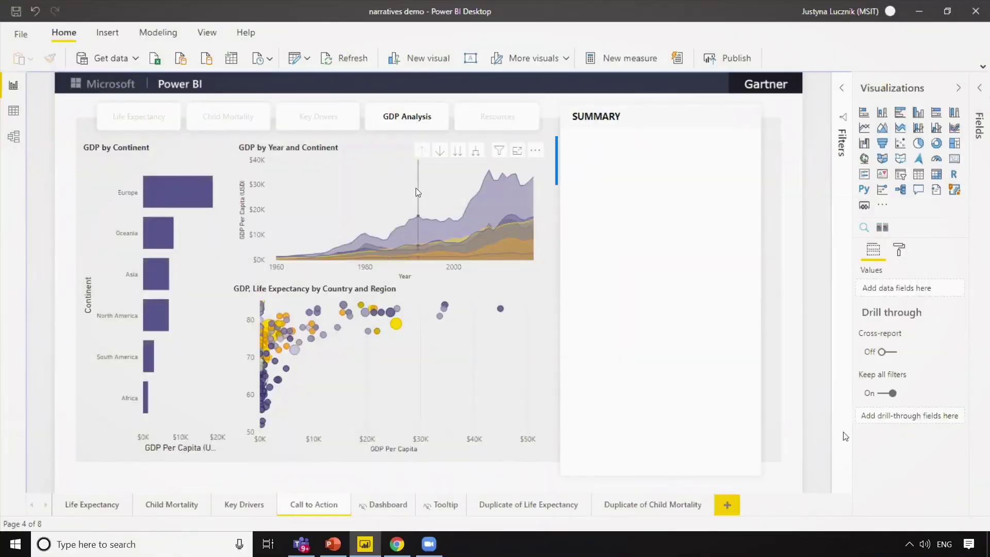
Step: Select the GDP by Year and Continent chart on the Call to Action page
left_click(415, 188)
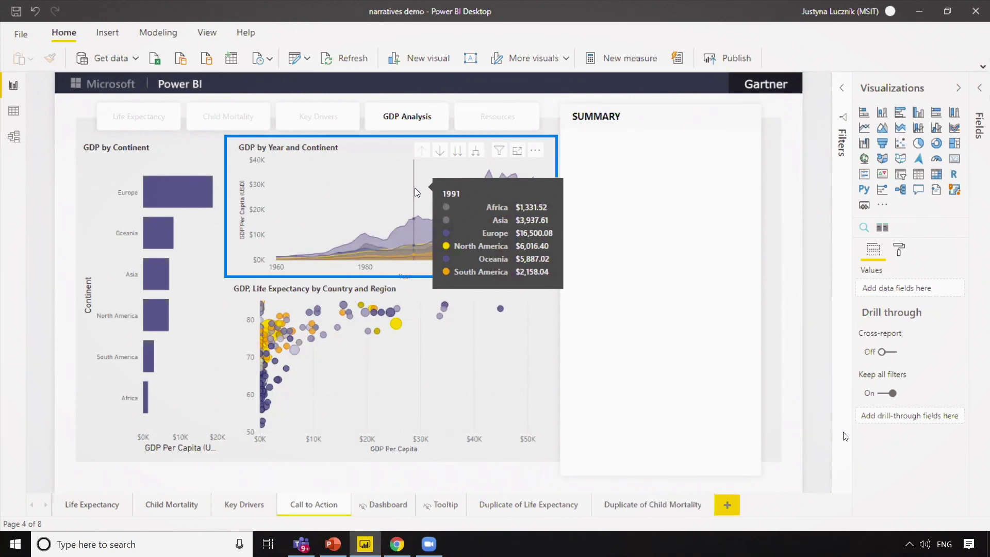
Step: Summarize the GDP by Year and Continent chart and place its narrative in the SUMMARY panel
right_click(414, 187)
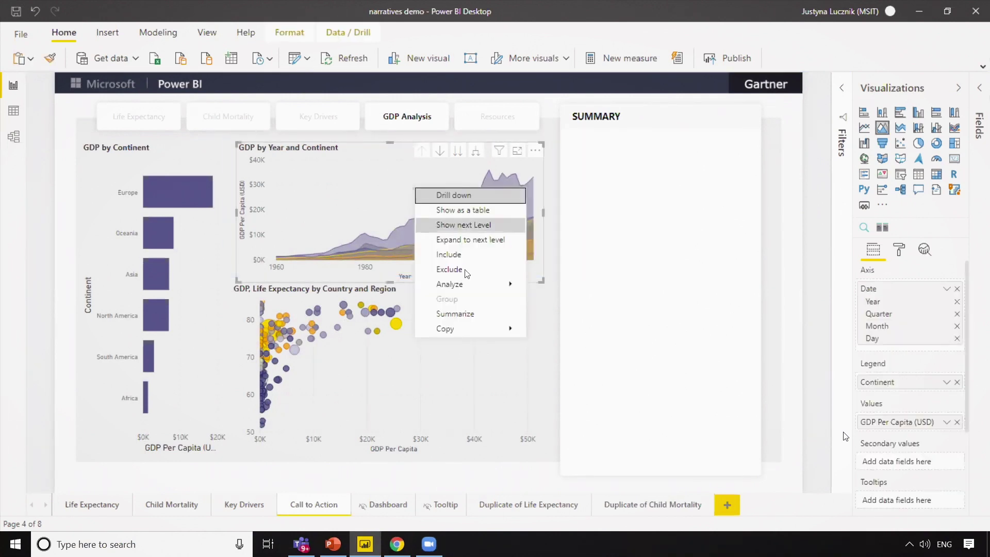
left_click(470, 316)
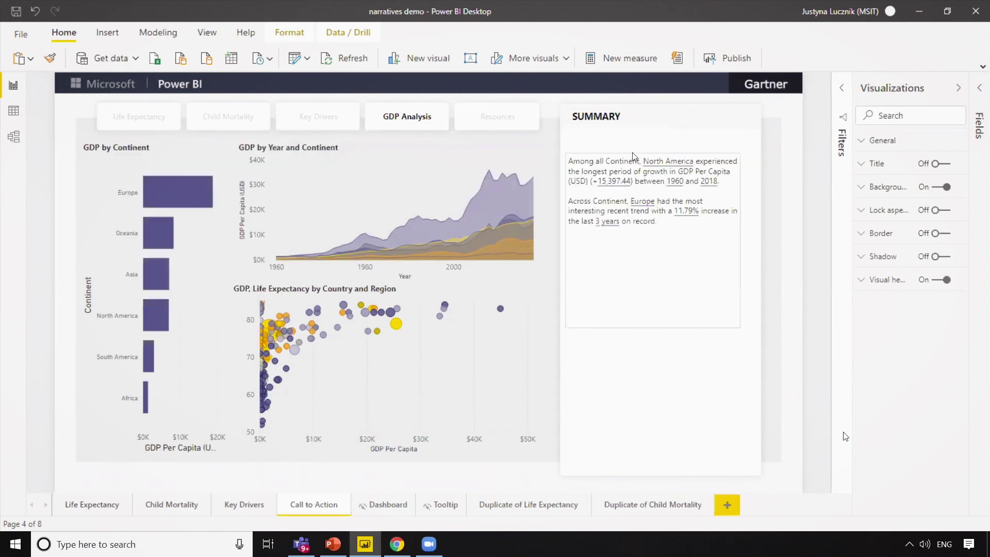
left_click(634, 155)
left_click_drag(684, 364, 685, 361)
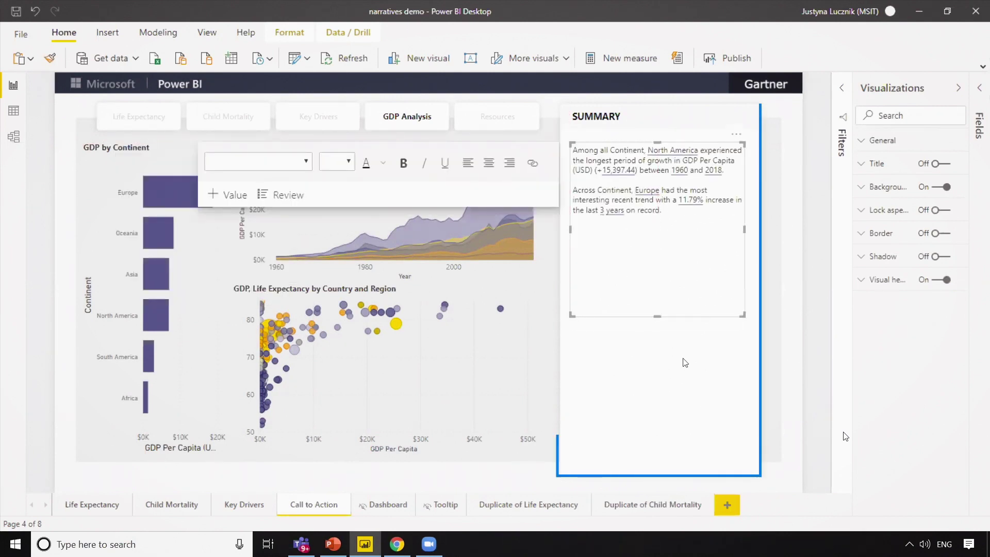
left_click(685, 363)
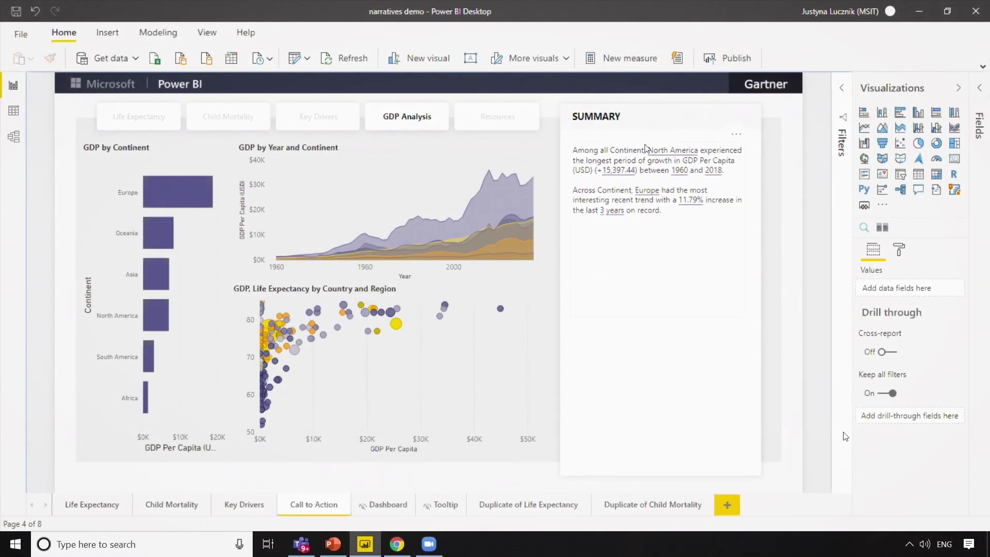
Step: Delete the chart narrative and add a page-wide Smart Narrative stretched across the SUMMARY panel
left_click(645, 149)
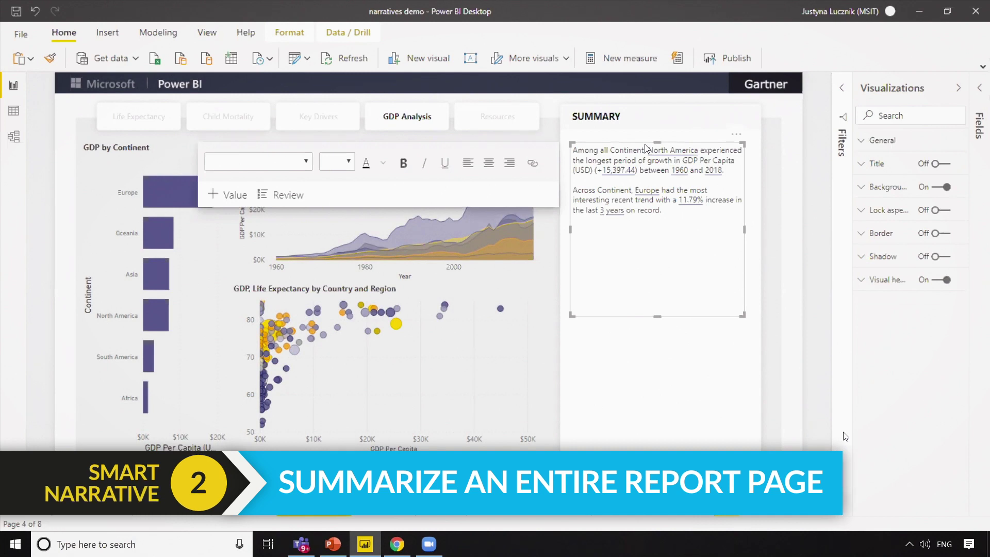
key("Delete")
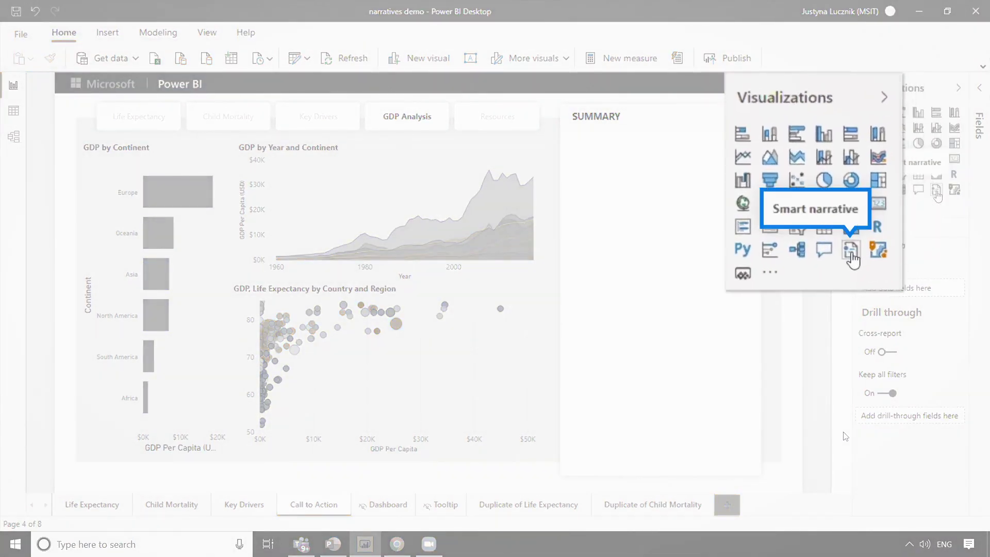
left_click(936, 191)
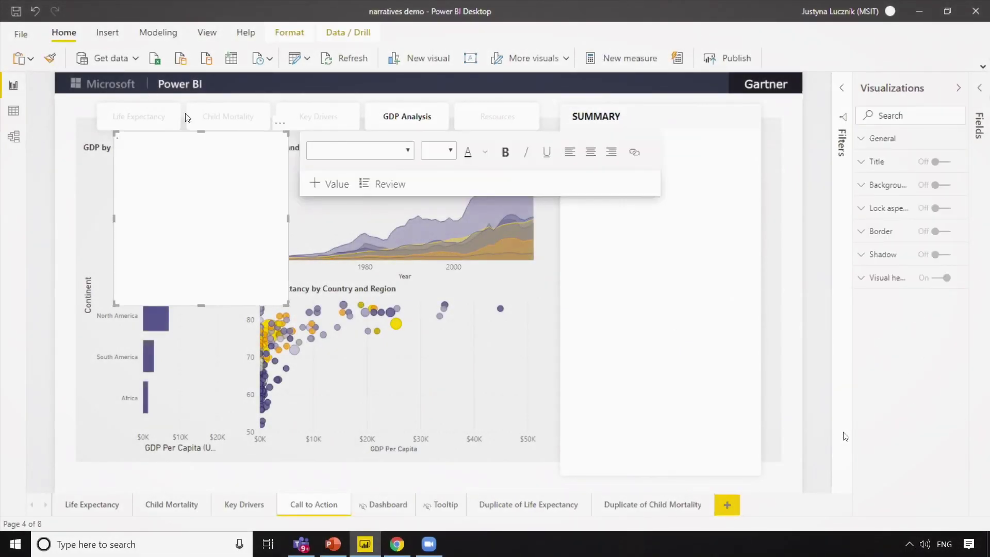
left_click_drag(178, 132, 639, 141)
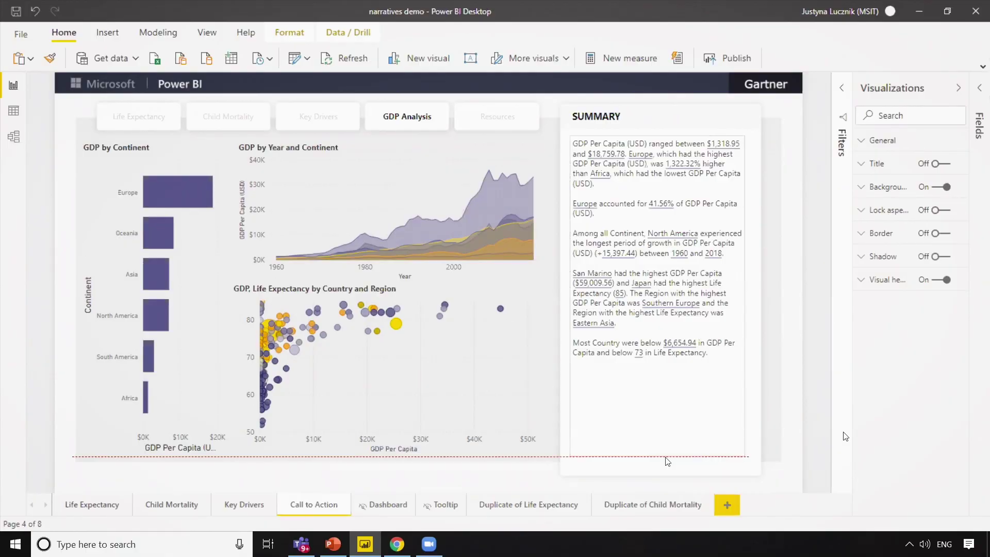
left_click_drag(668, 460, 668, 458)
left_click(760, 362)
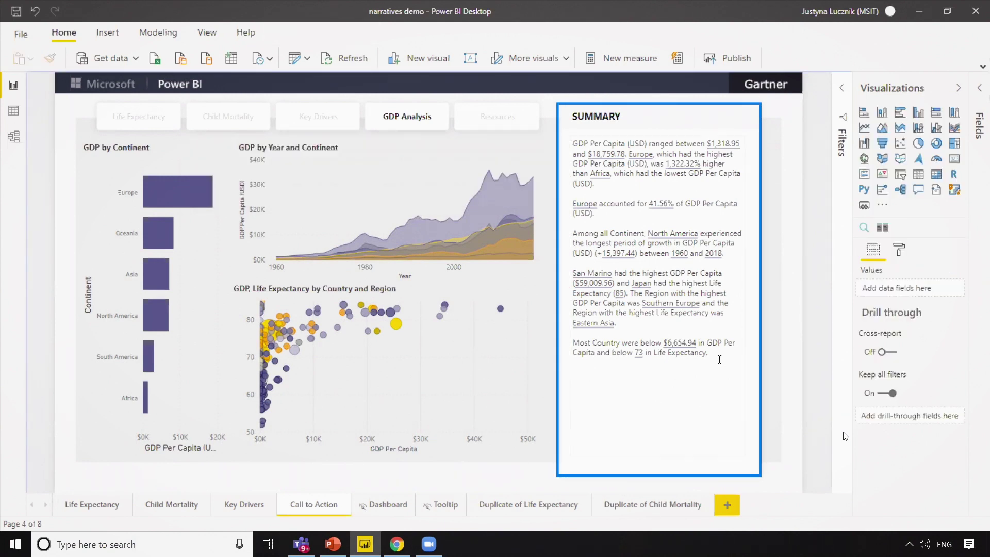
Step: Make the closing sentence about $6,654.94 GDP per capita and 73 life expectancy bold and dark purple
left_click(577, 404)
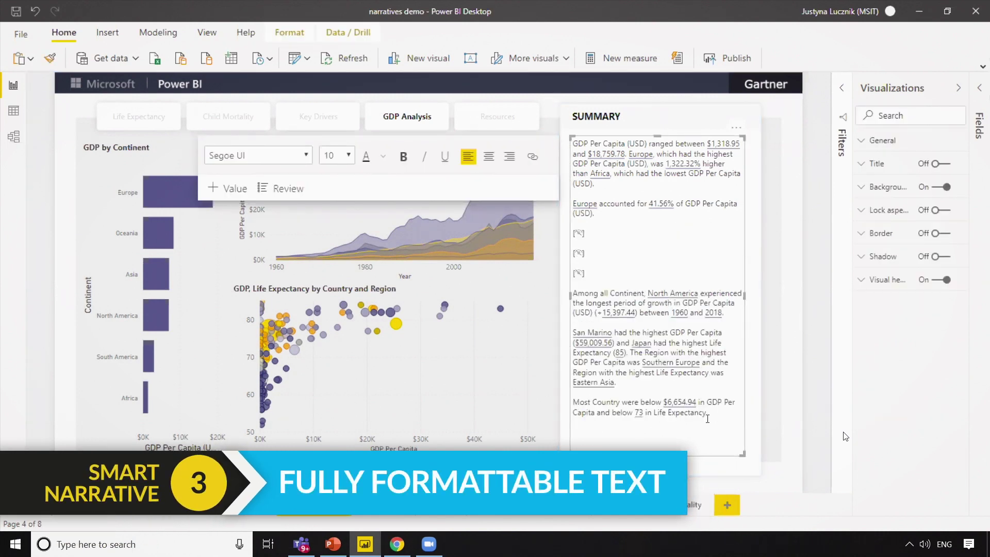
triple_click(577, 405)
left_click(403, 156)
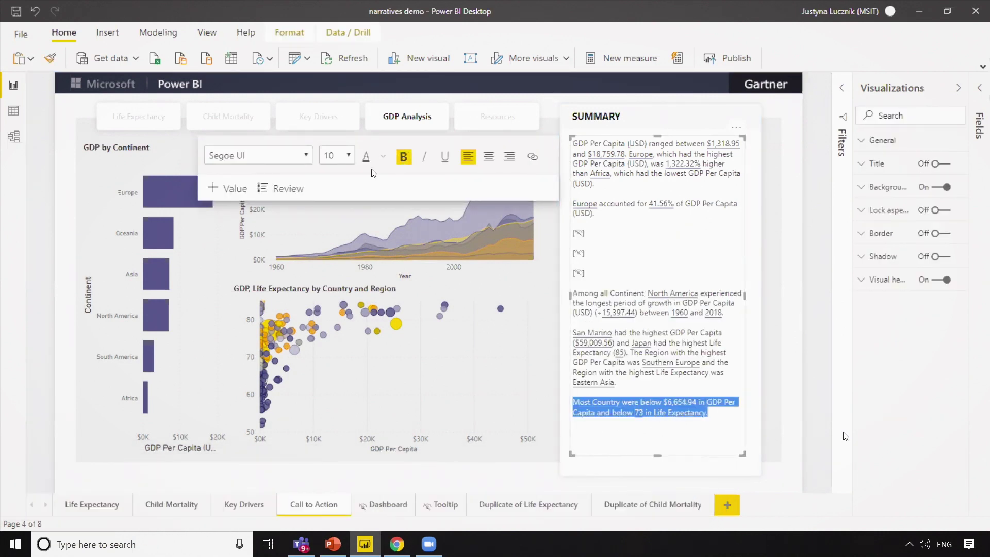
left_click(384, 156)
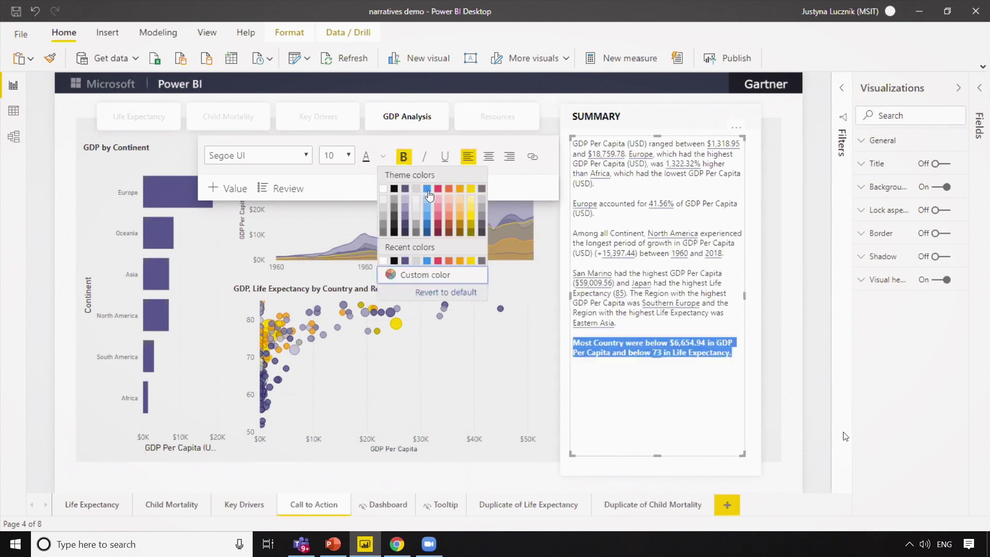
left_click(405, 190)
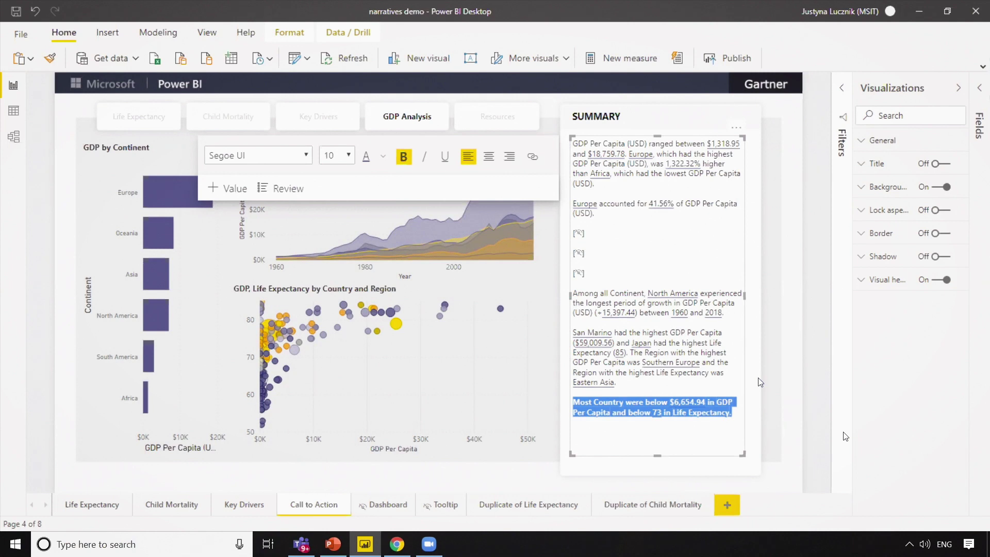
left_click(731, 416)
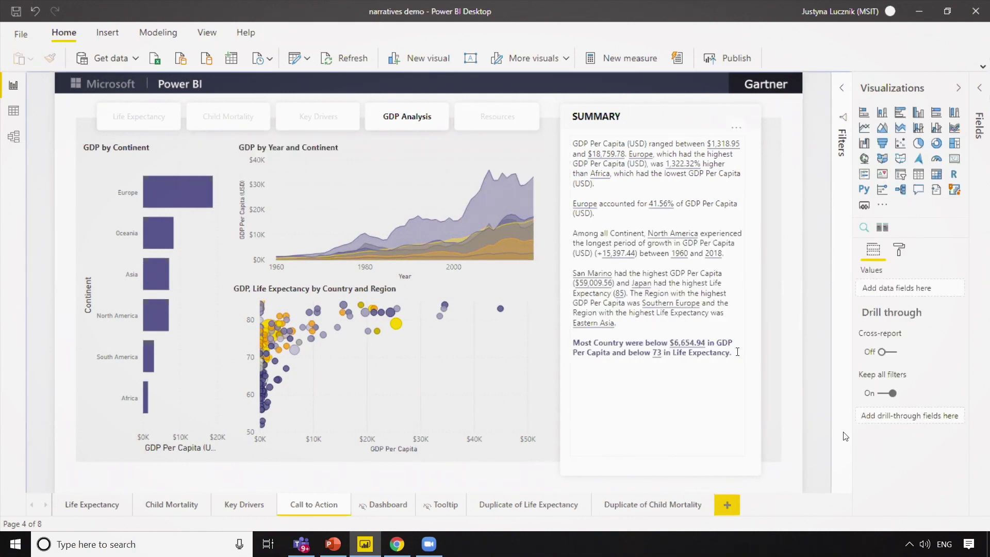
left_click(737, 413)
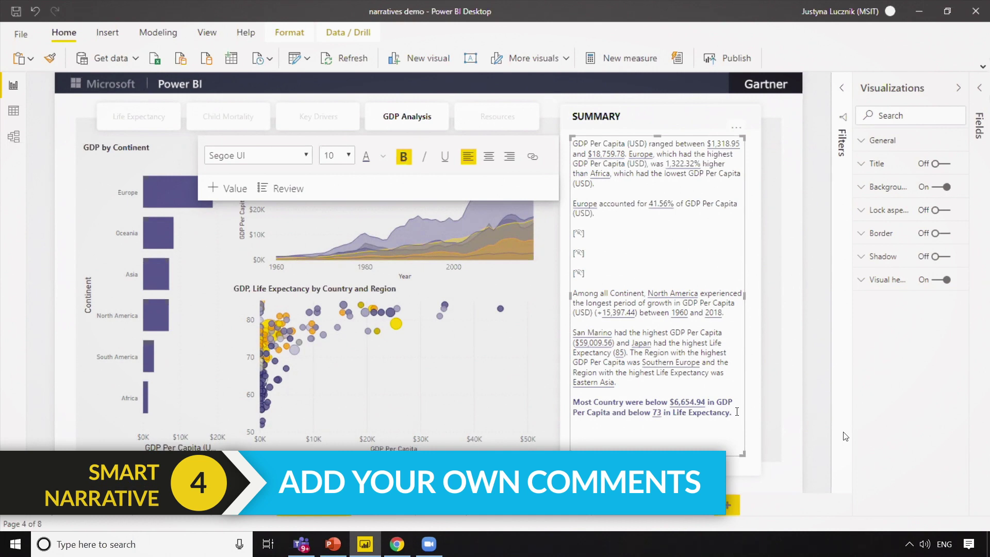
Step: Add 'Average life expectancy since 2000' on a new line below the bold sentence
key("Return")
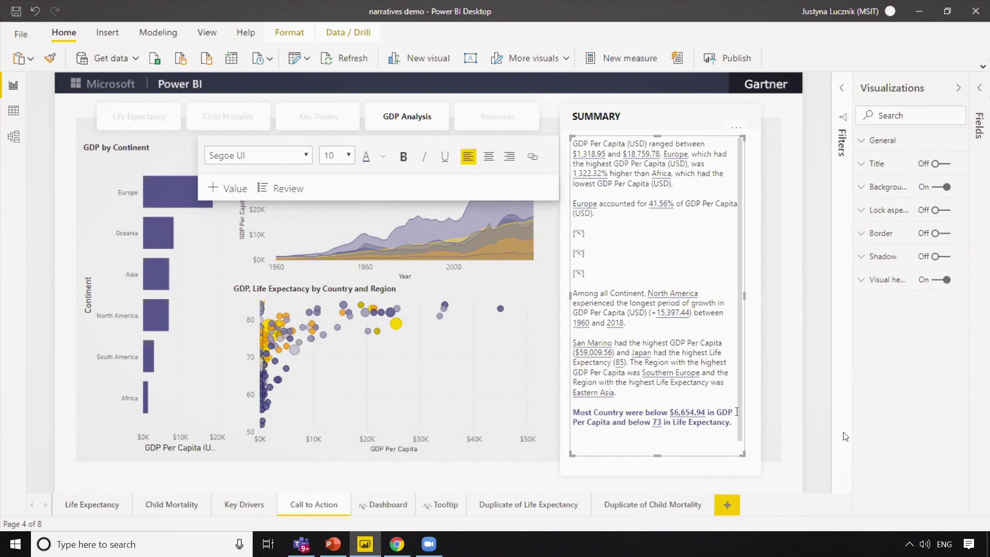
type("Average life expectancy since 2000")
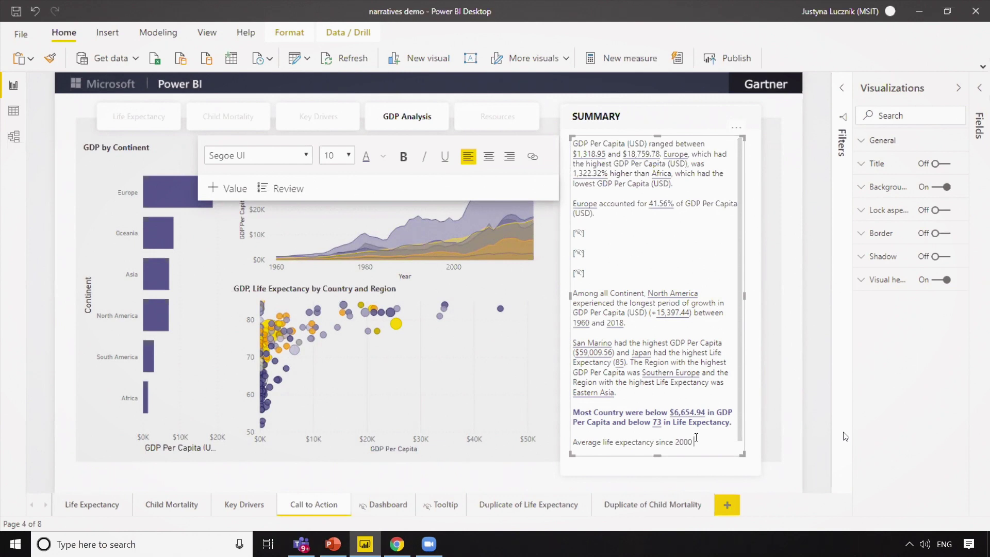
scroll(696, 437, "down", 1)
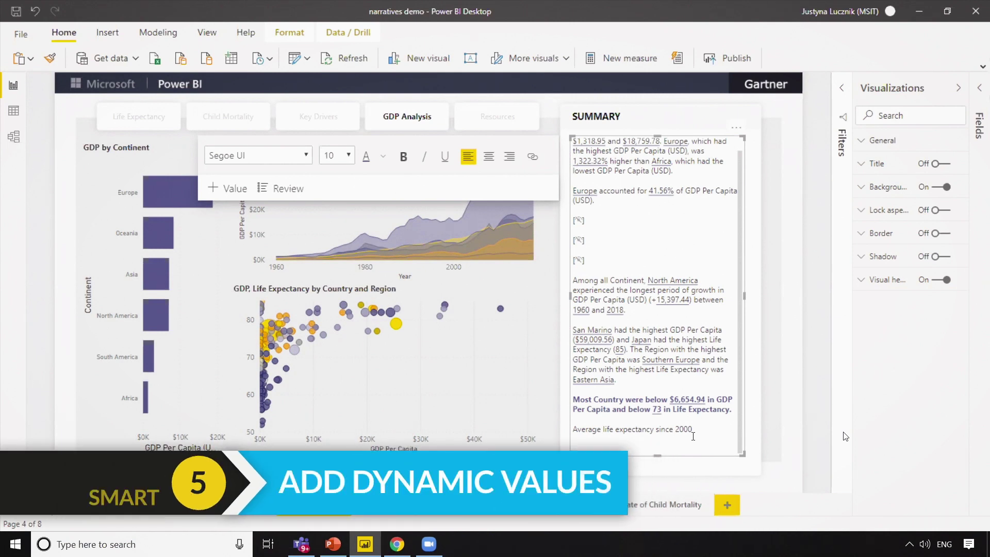
Step: Append a dynamic 'average life expectancy since 2000' value, showing 69.44, to the last line
left_click(225, 189)
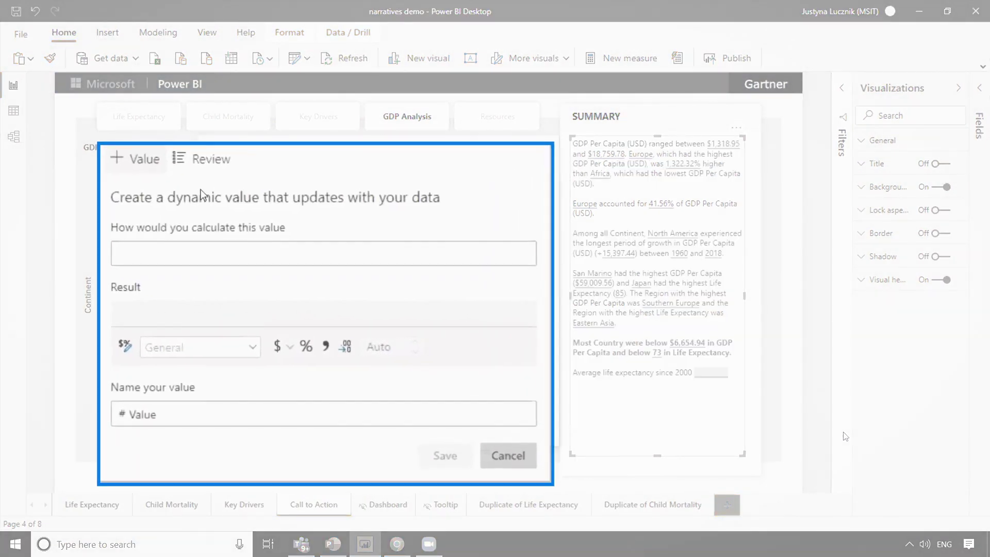
left_click(200, 246)
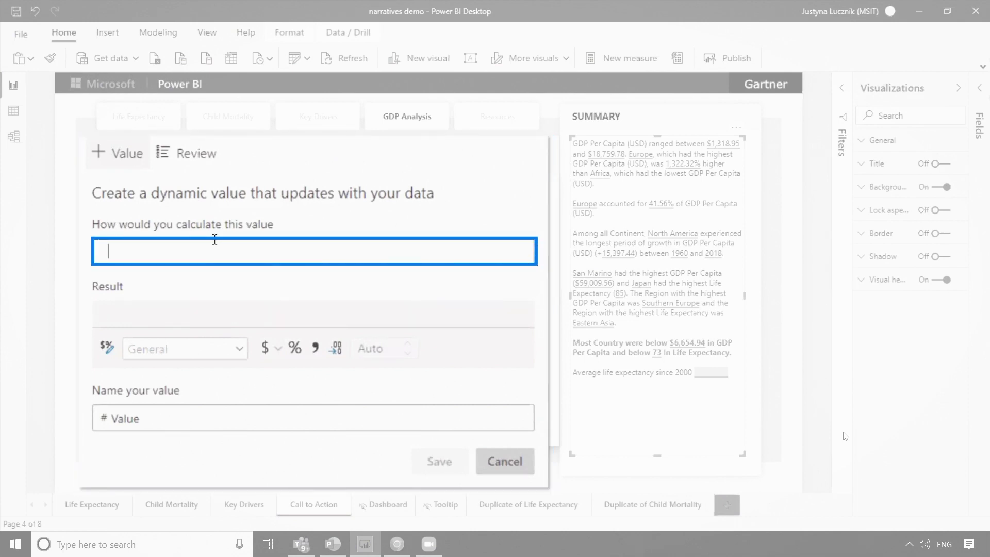
type("average ")
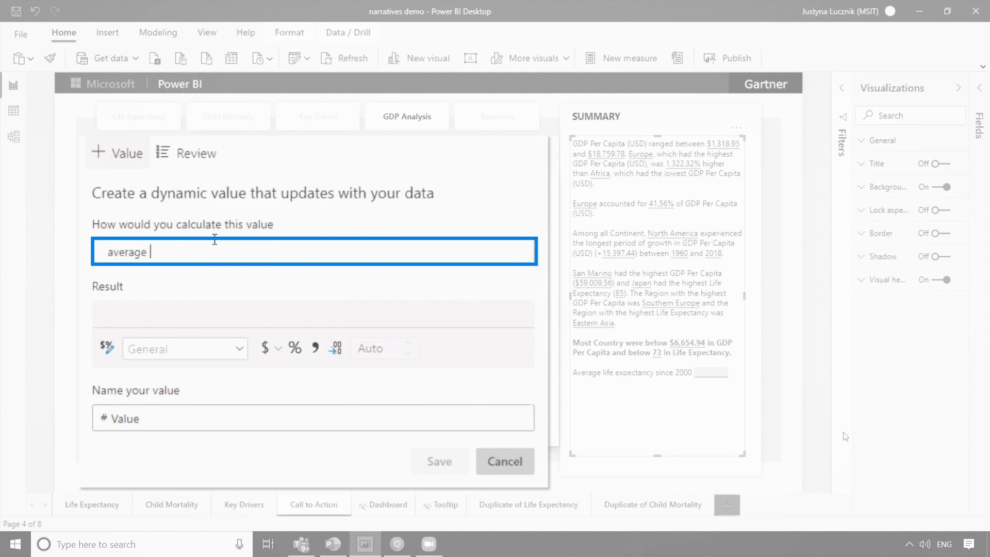
type("life ex")
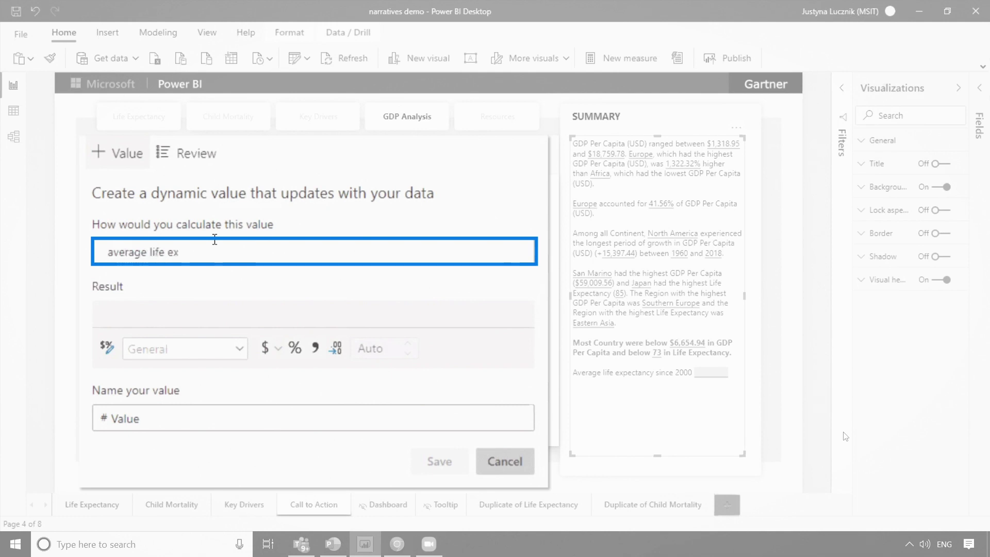
type("pectancy since 2")
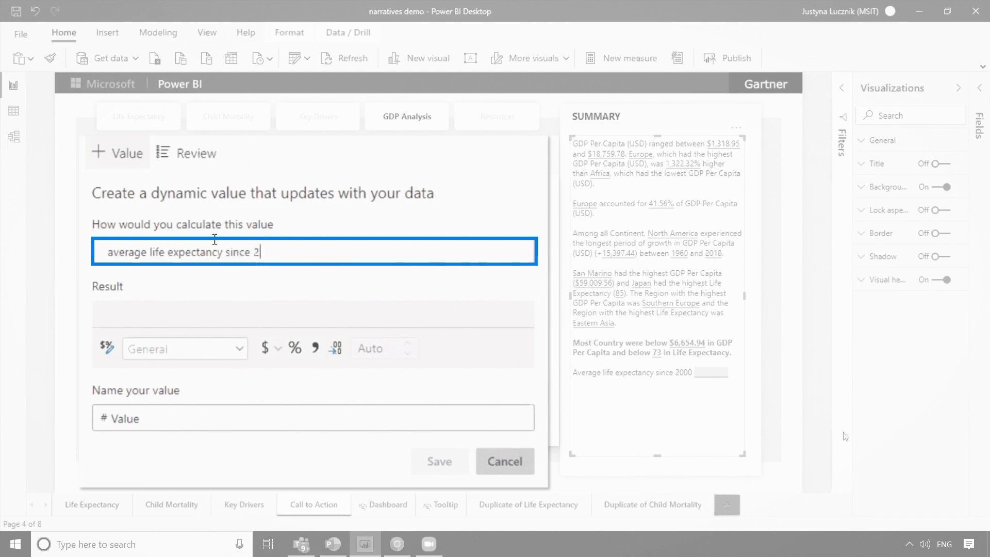
type("000")
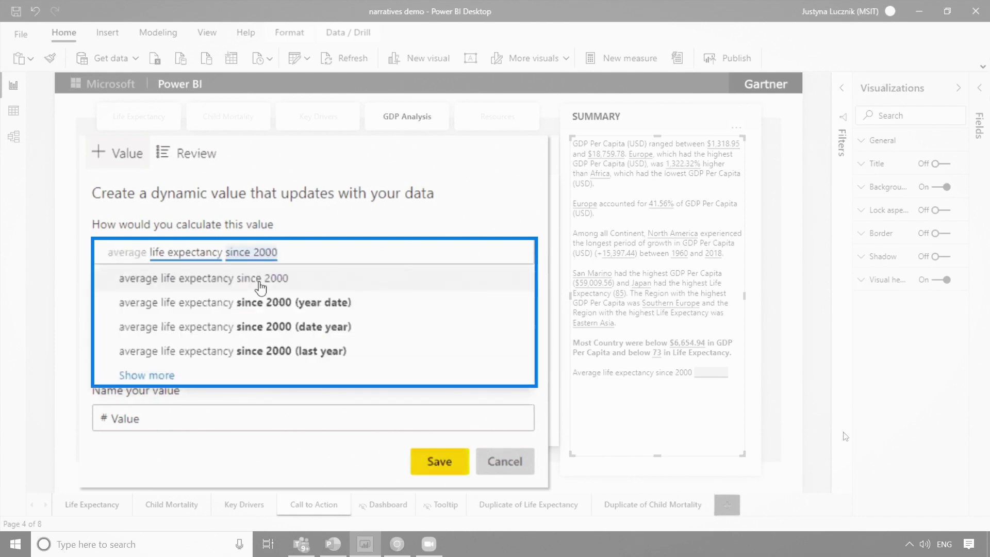
left_click(260, 288)
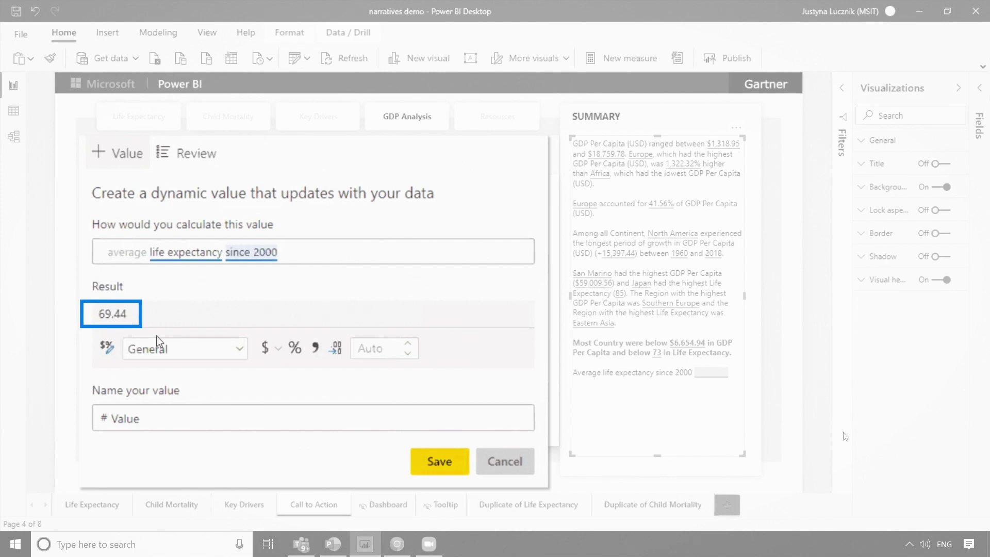
left_click_drag(131, 320, 150, 345)
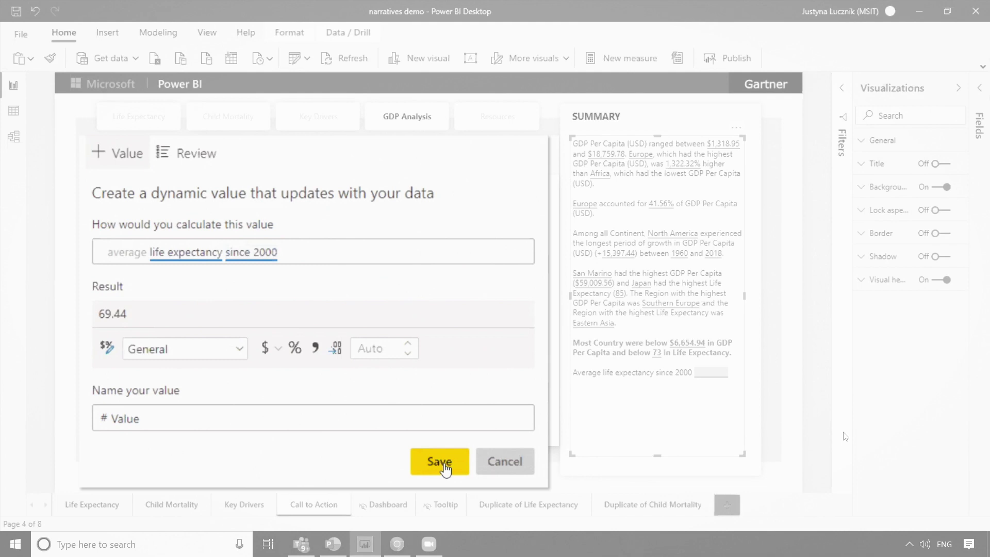
left_click(442, 464)
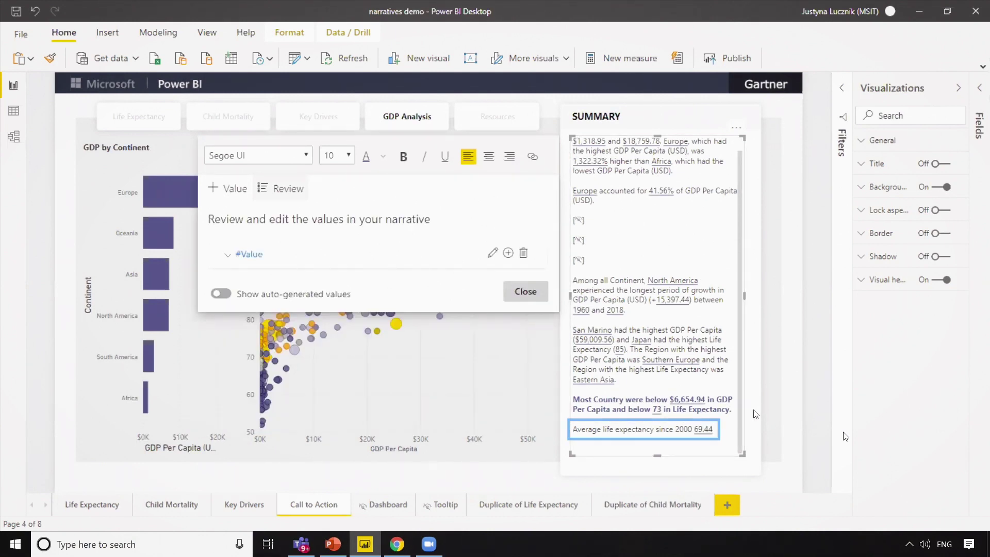
Step: Close the narrative editor and deselect the finished summary visual
left_click(505, 440)
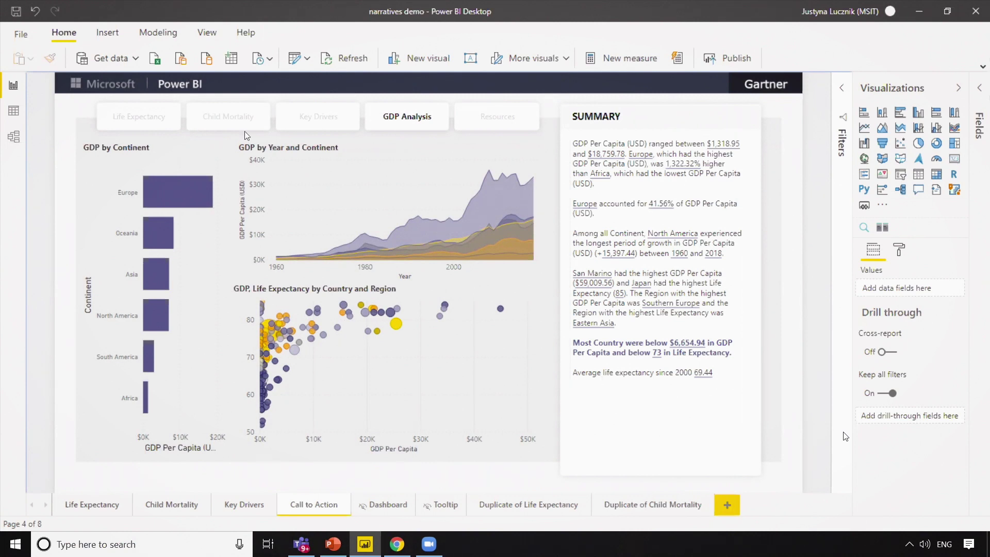
Step: Cross-filter to Europe (2,611.90% growth, 77.11 life expectancy), then to North America
left_click(186, 192)
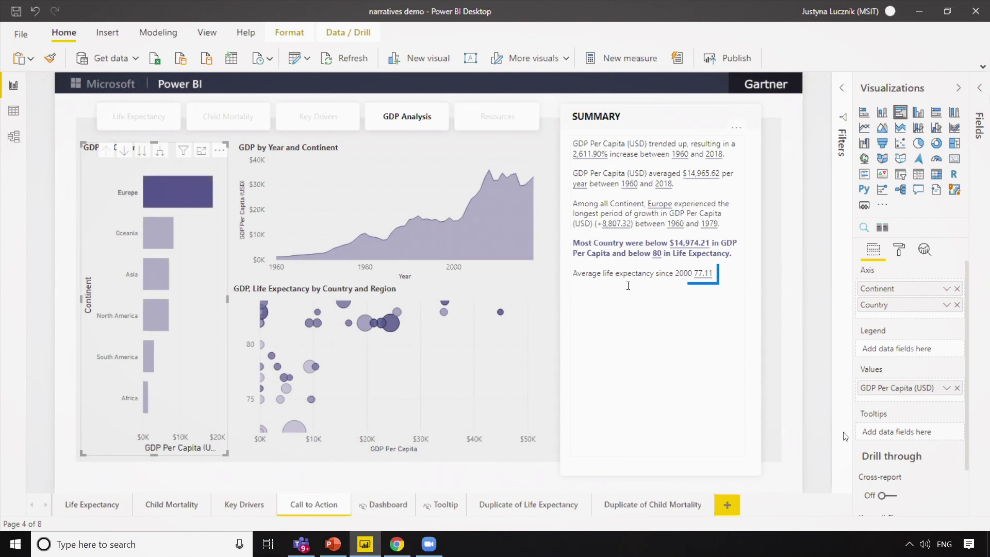
left_click(703, 274)
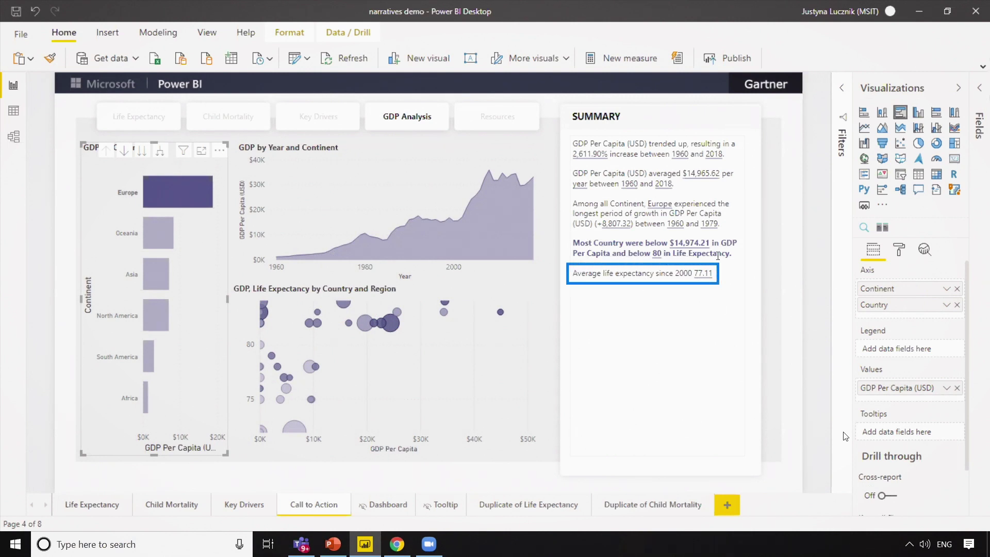
left_click(705, 294)
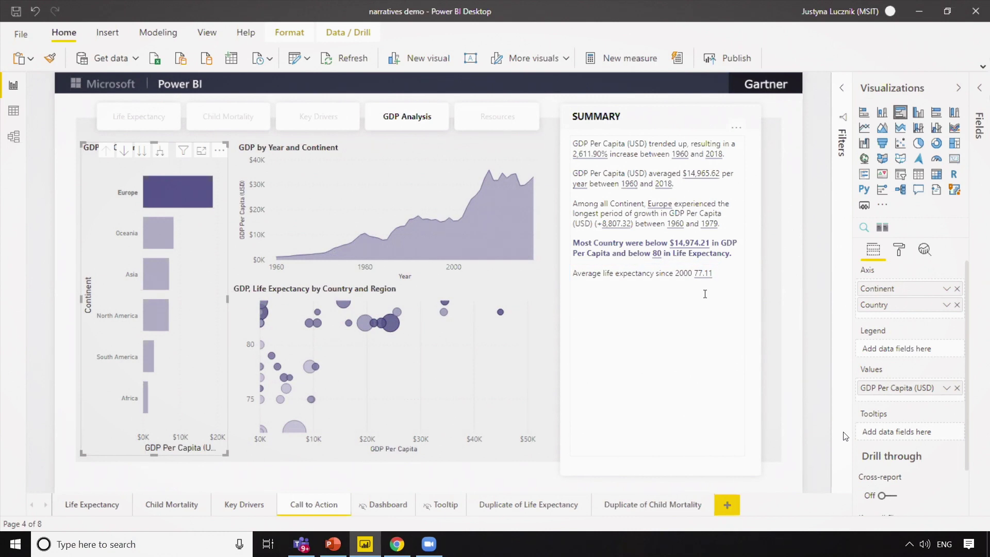
left_click(153, 313)
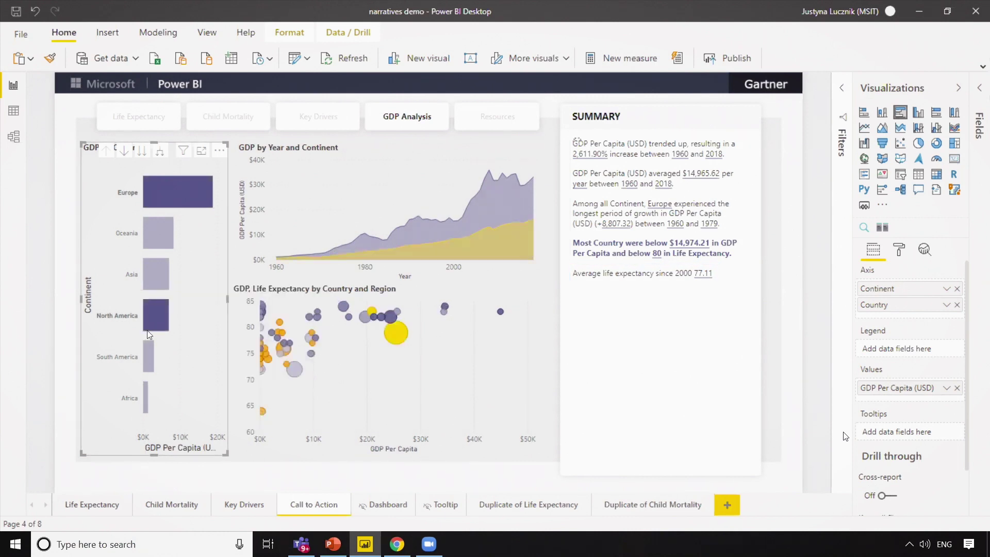